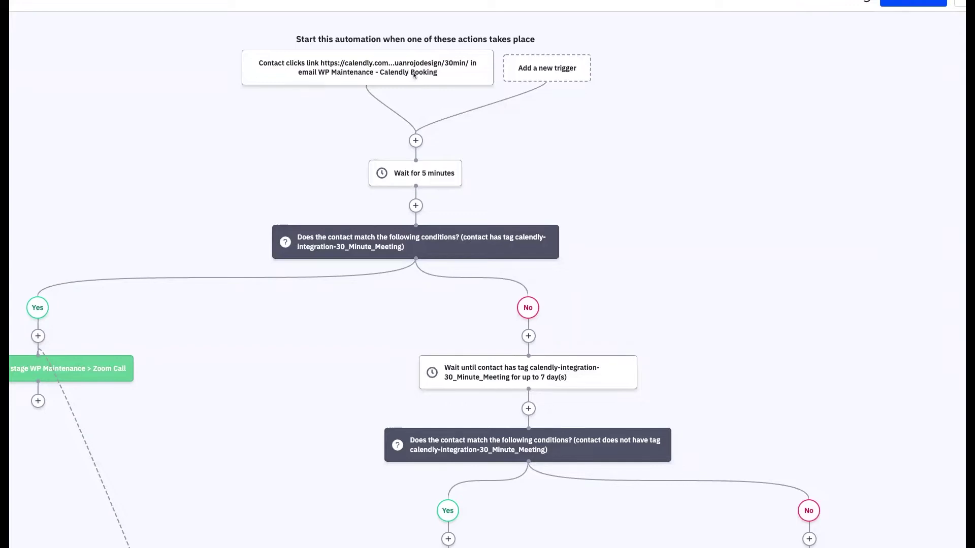
Inspect the Calendly link-click trigger's email, link and Runs options, then close them unchanged
click(394, 69)
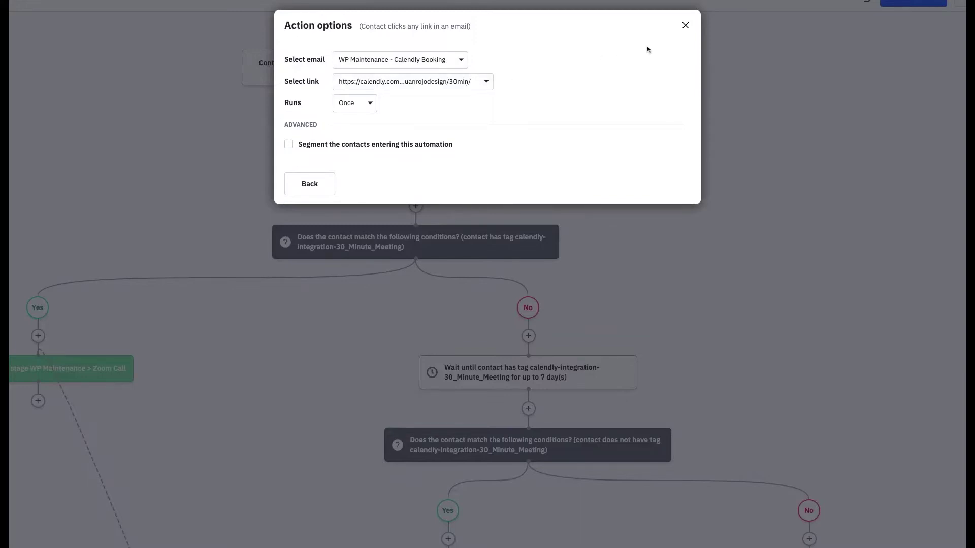
click(685, 26)
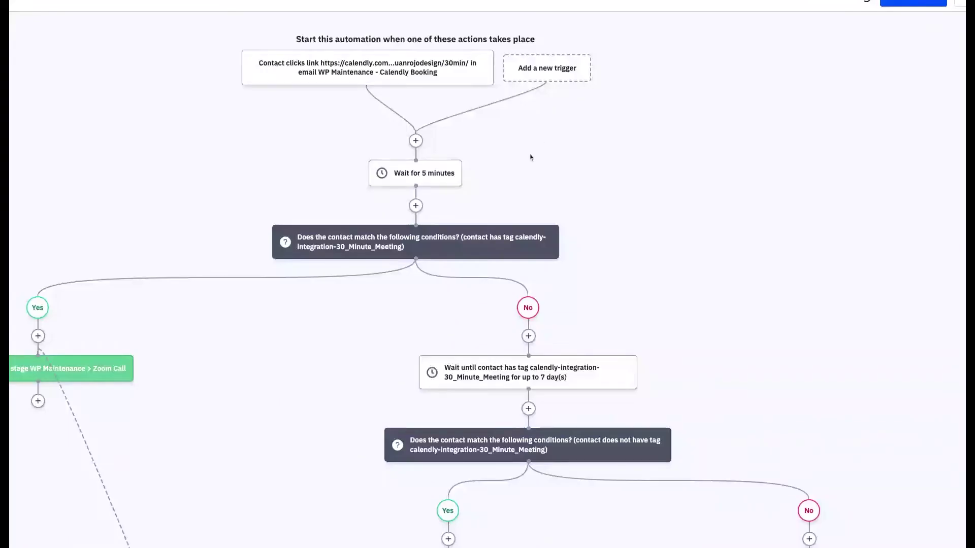
mouse_move(458, 176)
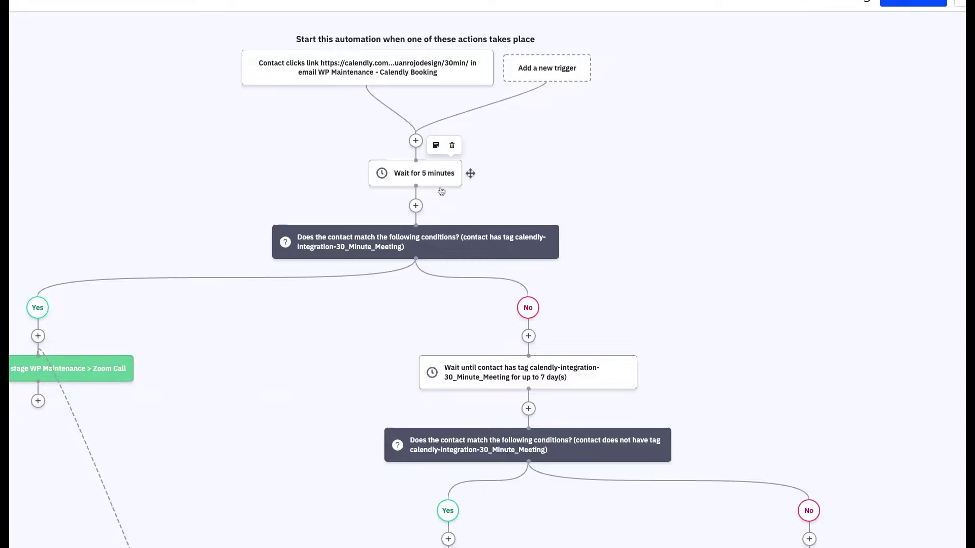
mouse_move(437, 236)
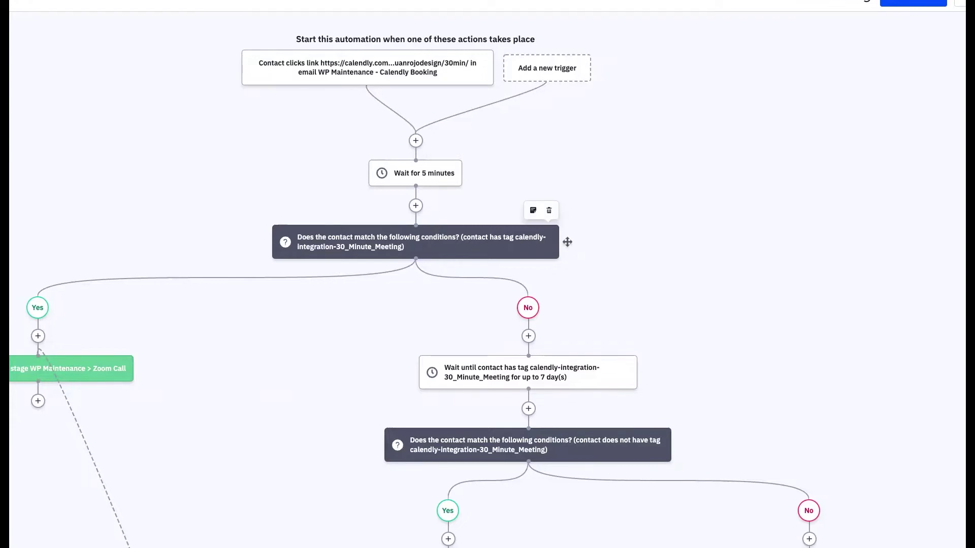
click(454, 247)
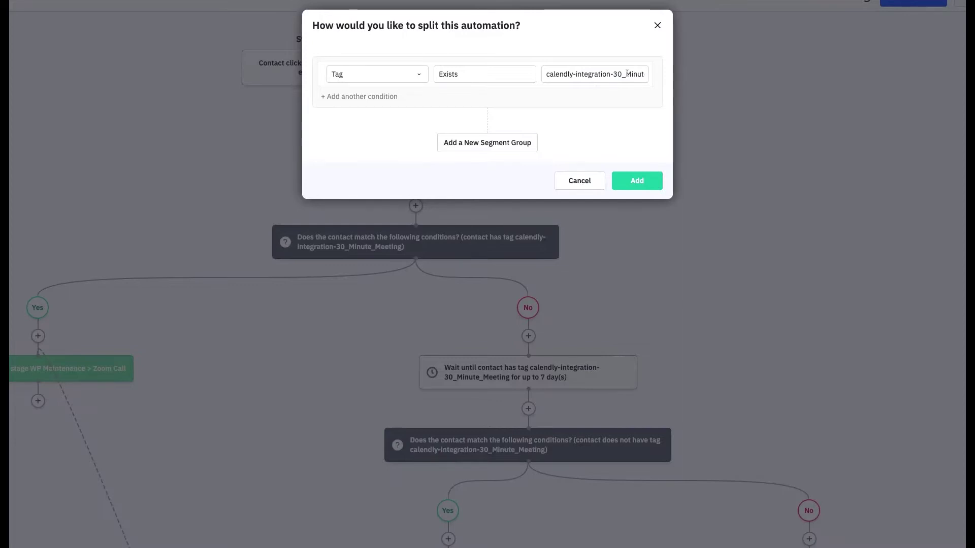
click(584, 182)
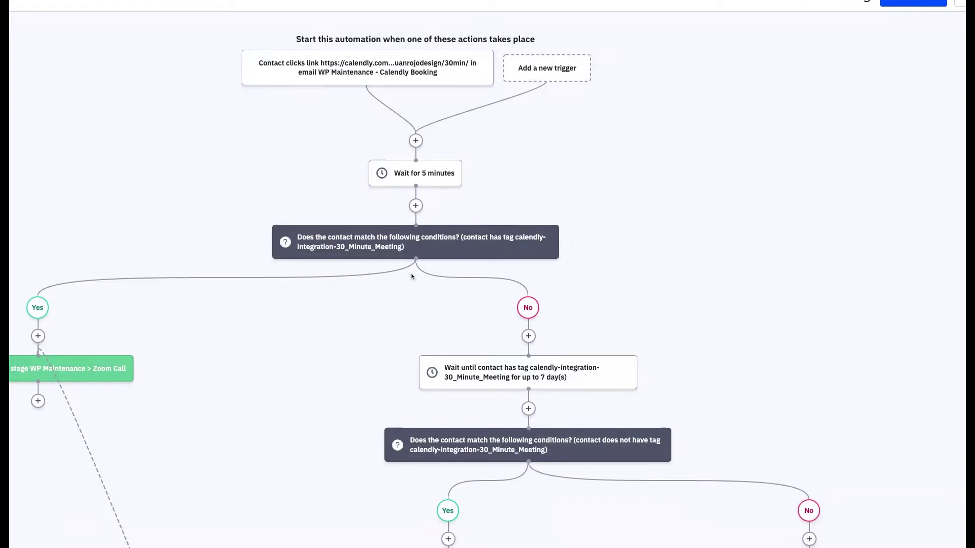
mouse_move(501, 257)
mouse_move(16, 366)
mouse_move(549, 366)
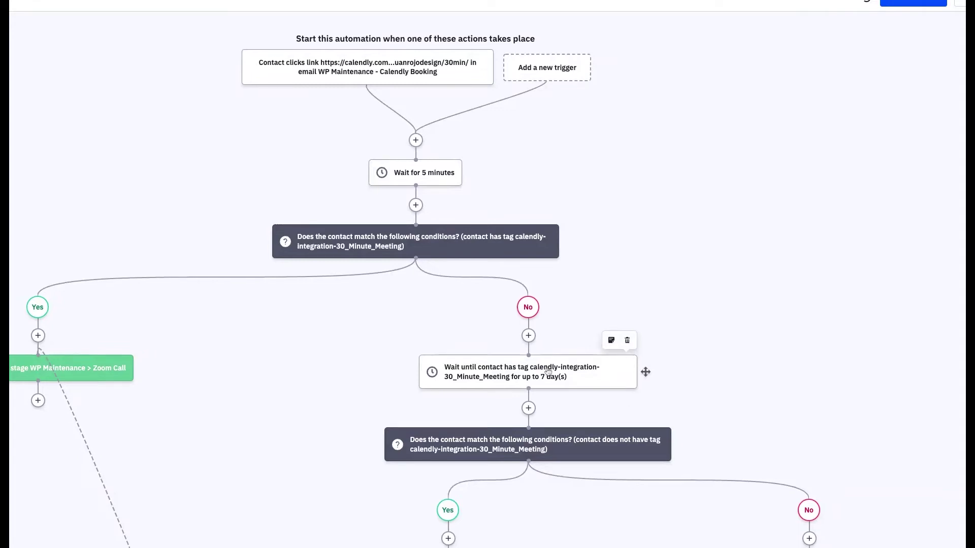
scroll(548, 372, down, 1)
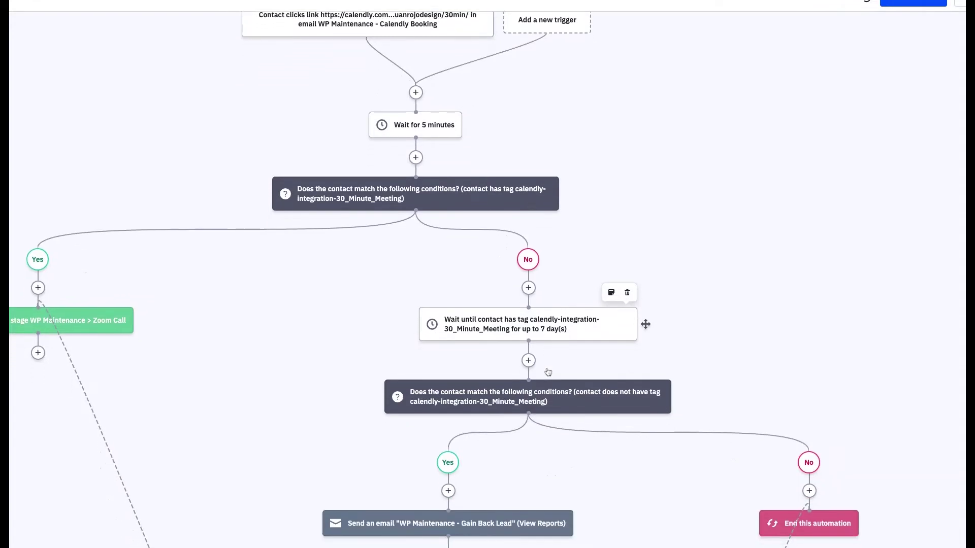
Scroll the workflow down to the Gain Back Lead email and 2-day wait
scroll(548, 372, down, 1)
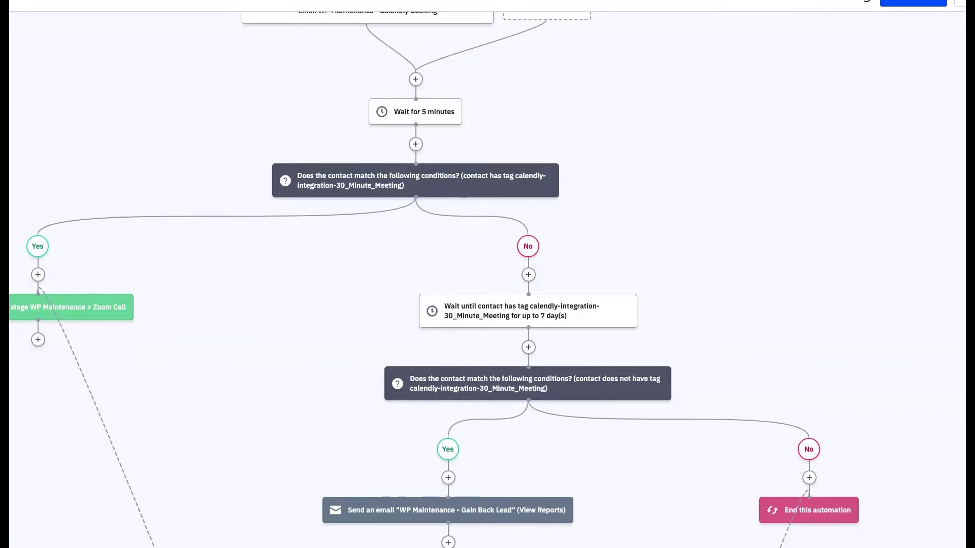
scroll(487, 279, down, 2)
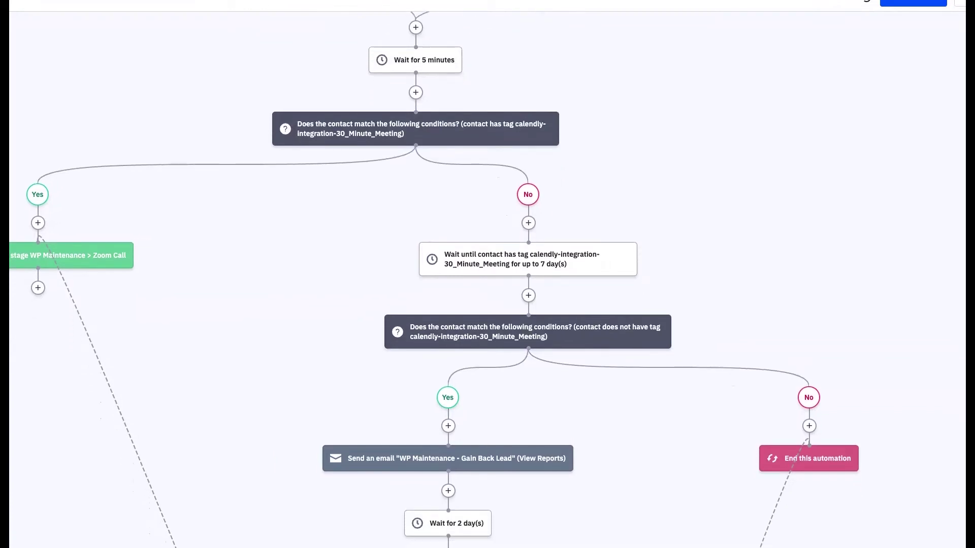
scroll(488, 279, down, 2)
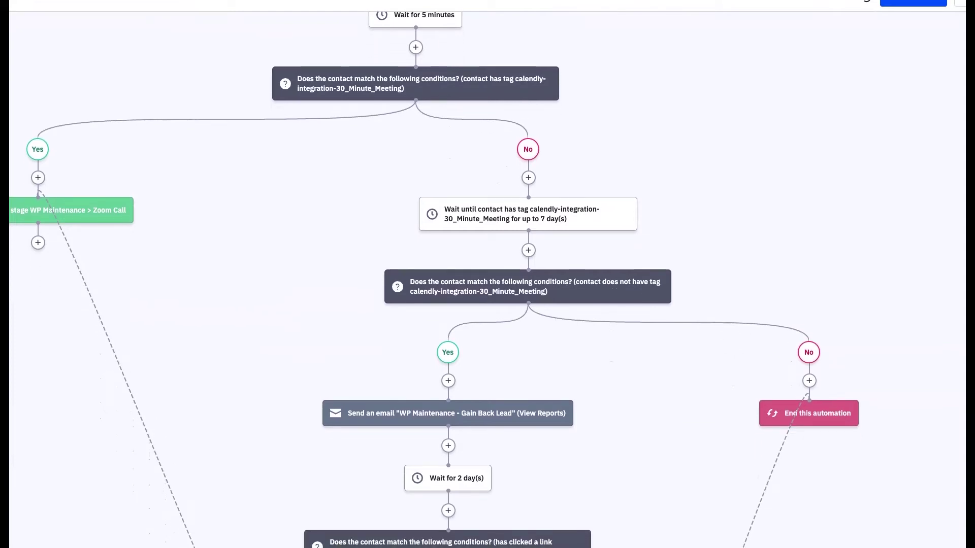
scroll(487, 279, down, 2)
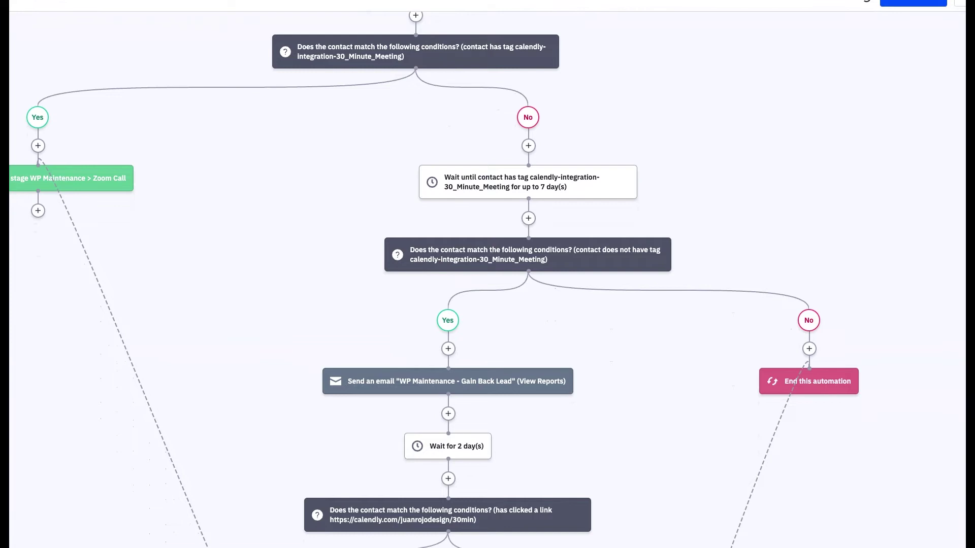
Review the second tag condition's 'Tag Does not exist' split and close it unchanged
mouse_move(536, 273)
click(679, 255)
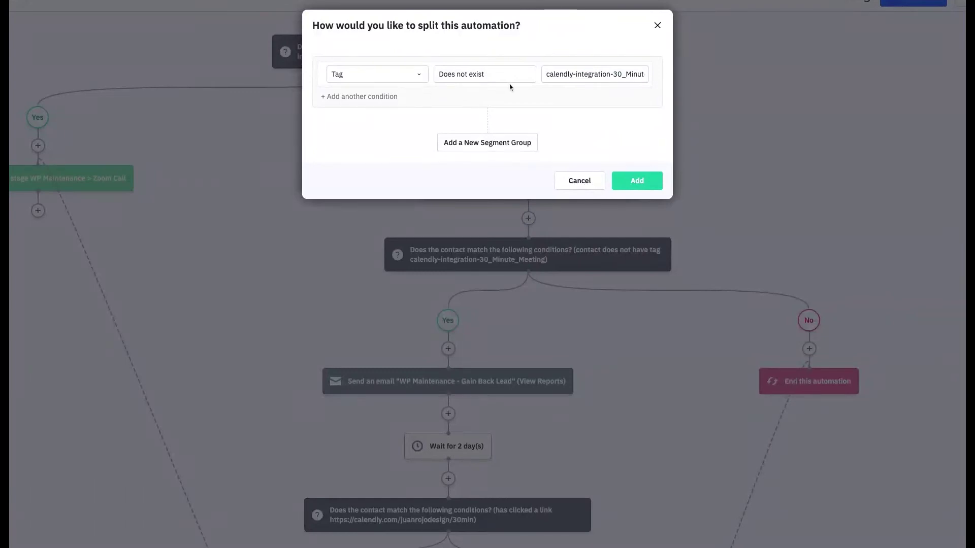
click(658, 26)
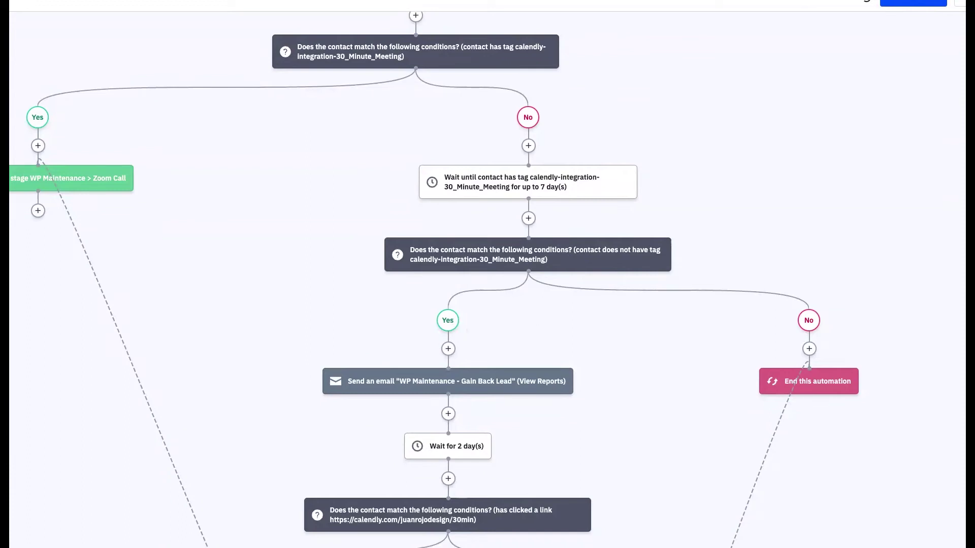
mouse_move(443, 377)
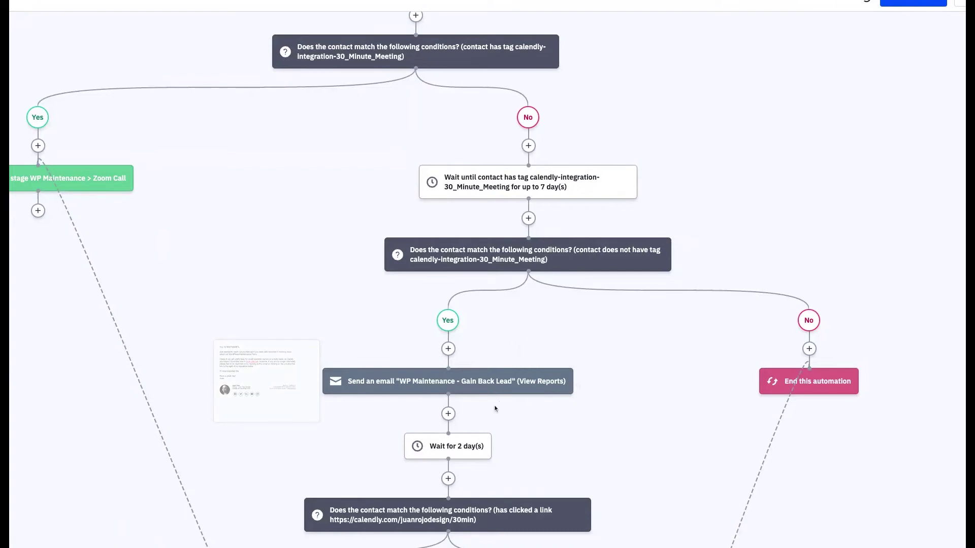
mouse_move(475, 447)
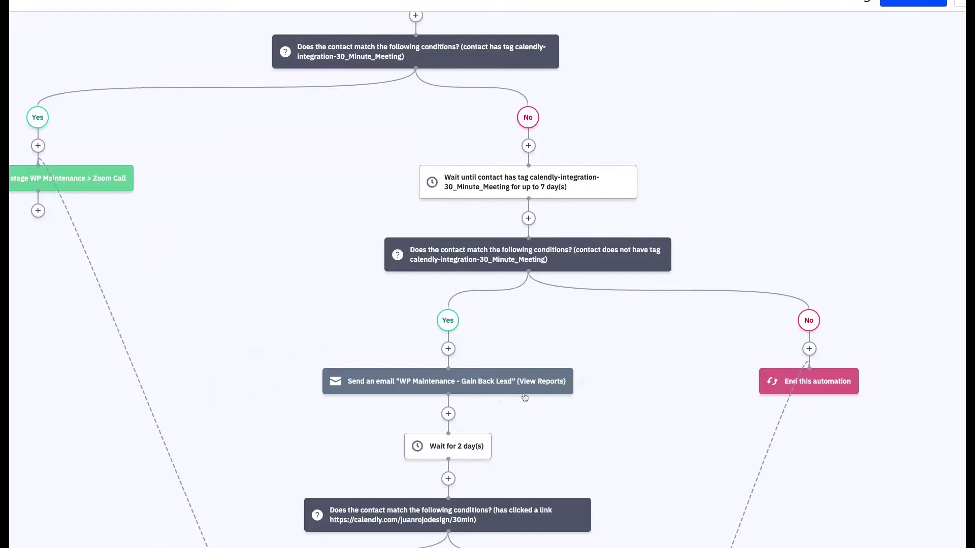
scroll(633, 496, down, 3)
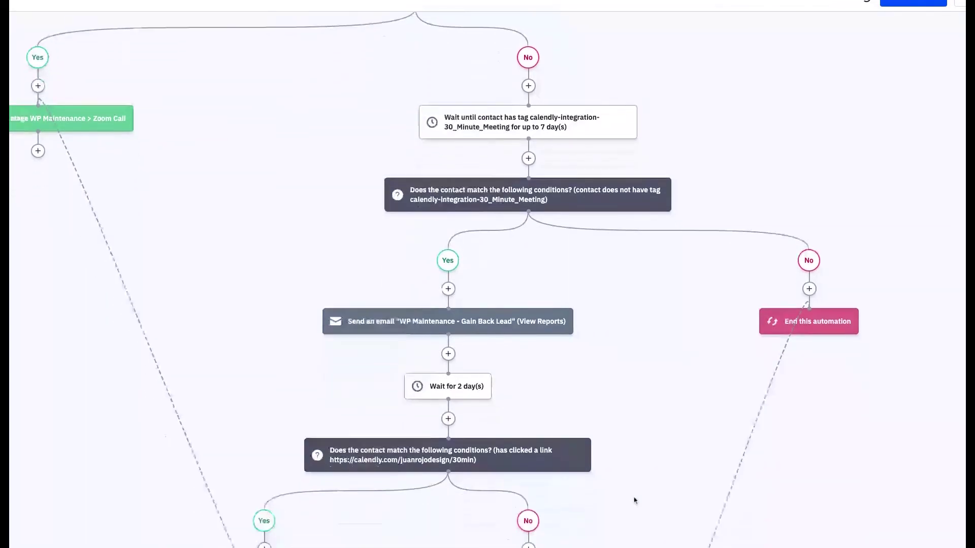
scroll(634, 501, down, 2)
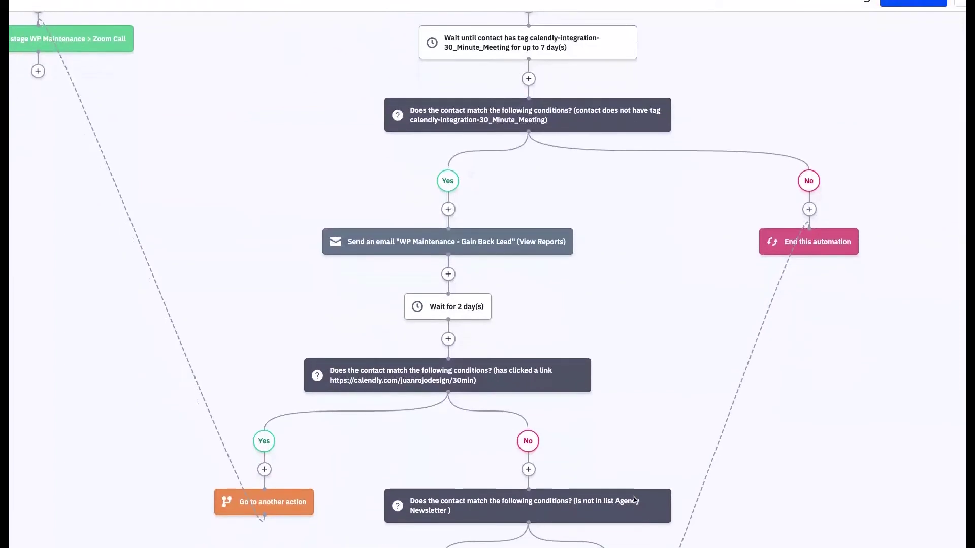
scroll(634, 500, down, 1)
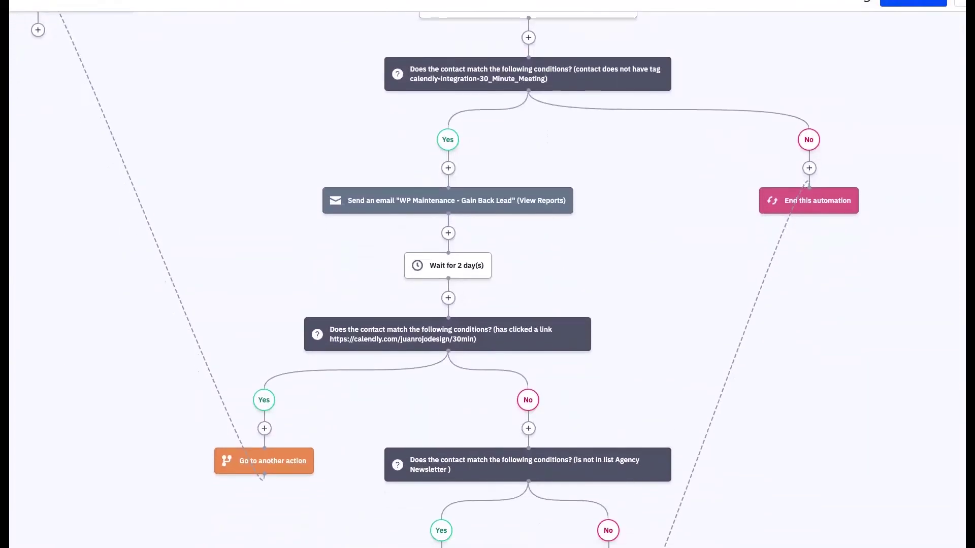
mouse_move(583, 480)
scroll(561, 475, down, 2)
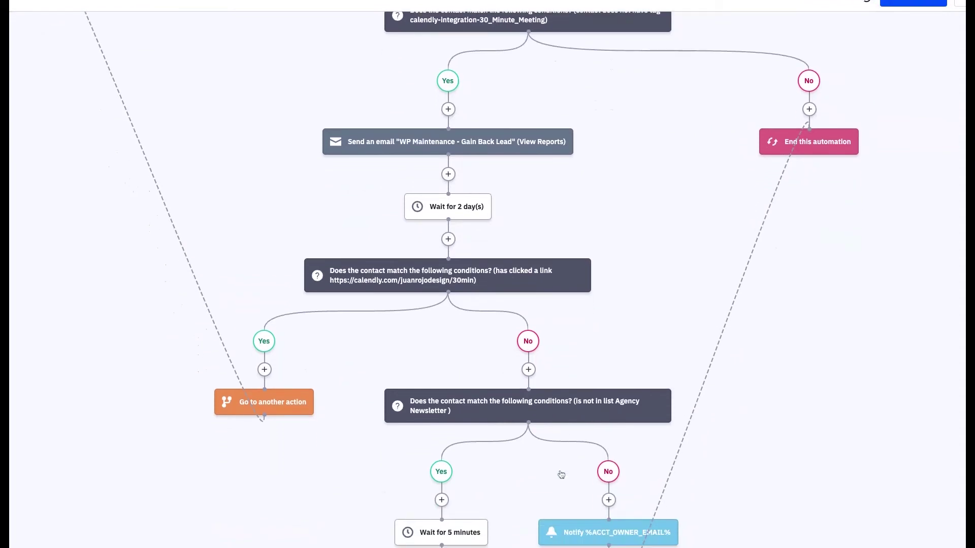
scroll(561, 474, down, 1)
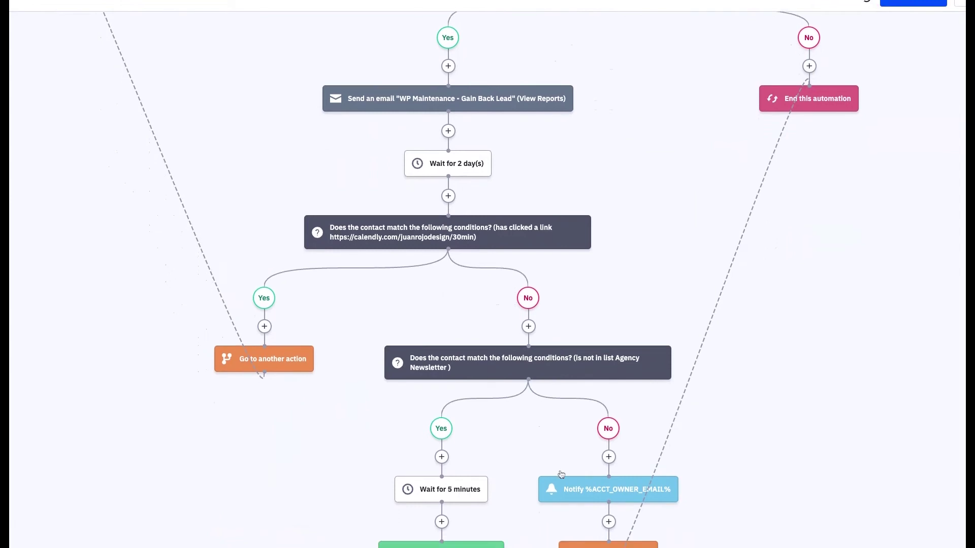
scroll(561, 475, down, 1)
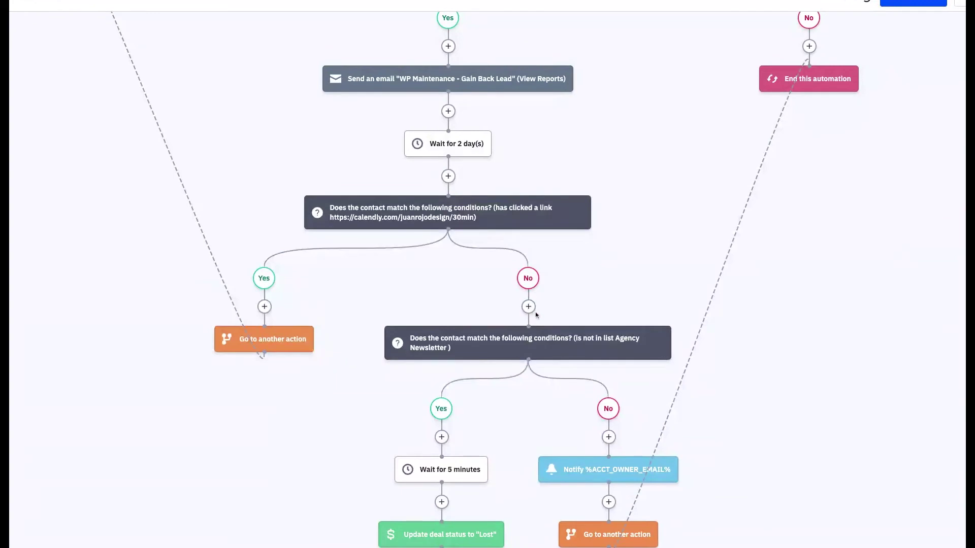
mouse_move(538, 336)
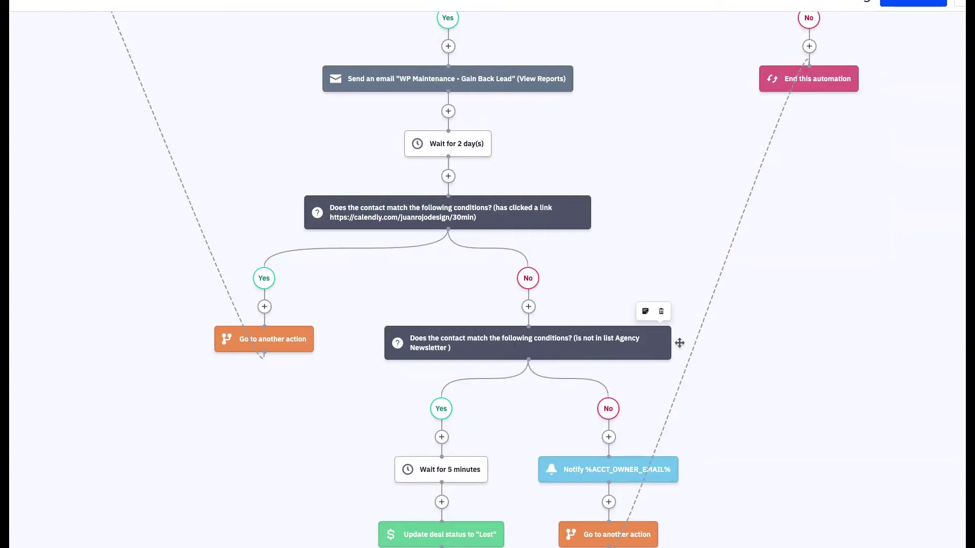
scroll(488, 279, down, 1)
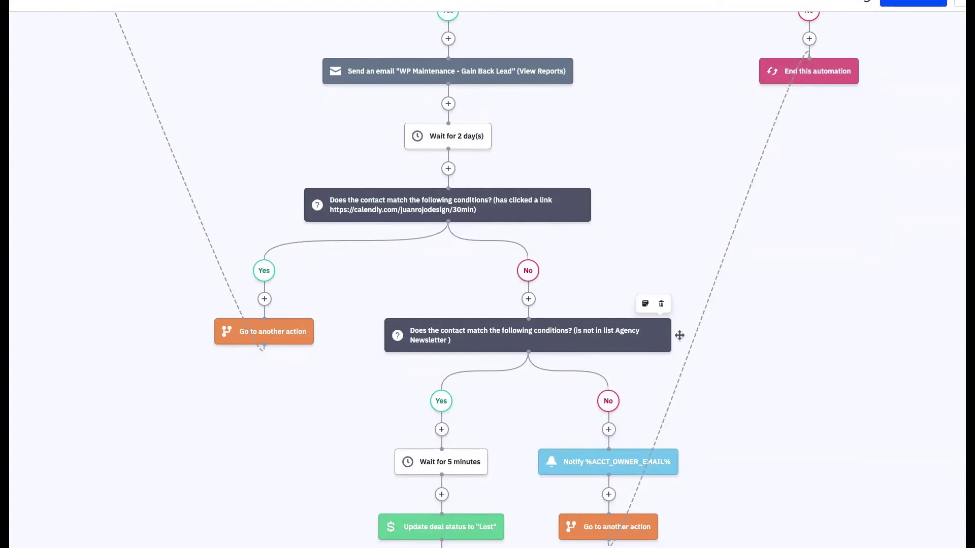
scroll(680, 293, down, 1)
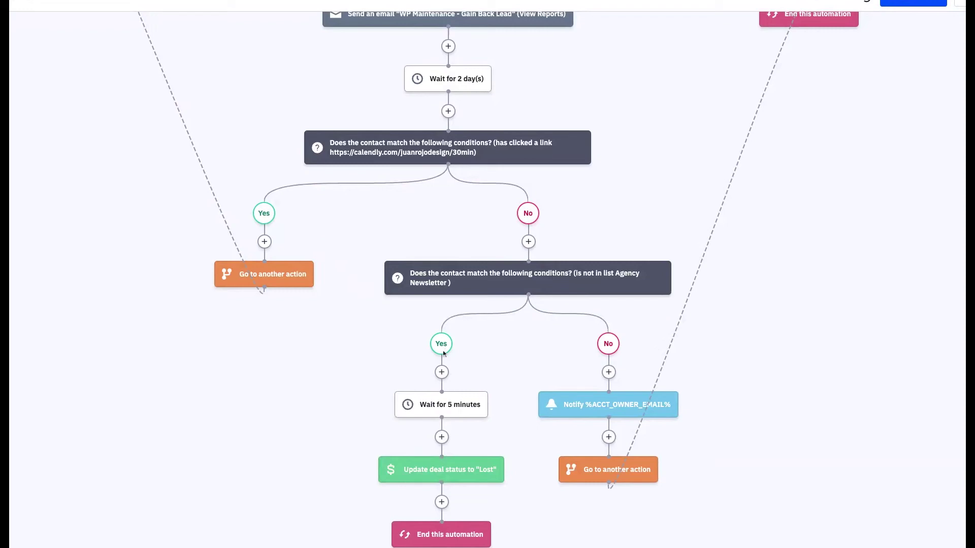
mouse_move(446, 408)
mouse_move(438, 471)
mouse_move(433, 537)
mouse_move(616, 402)
scroll(614, 405, up, 2)
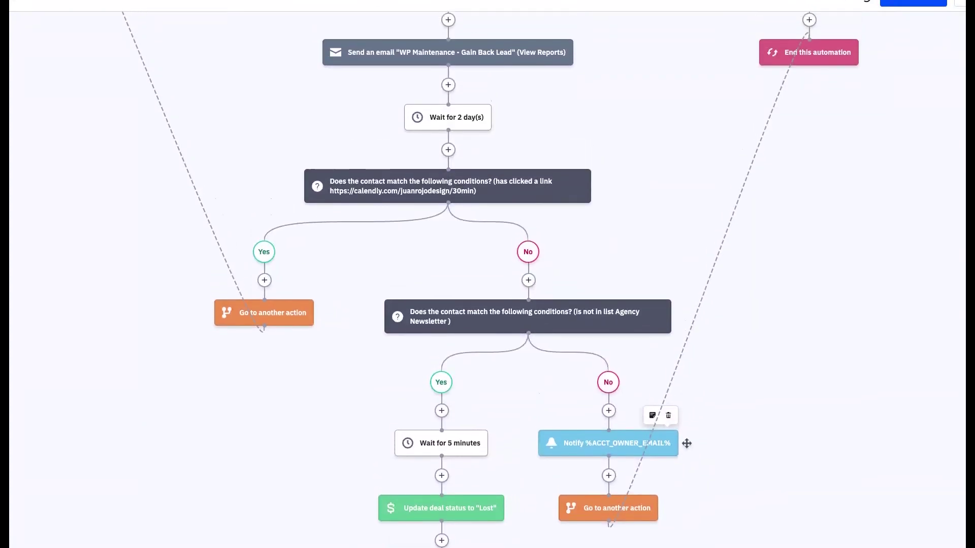
scroll(615, 404, up, 3)
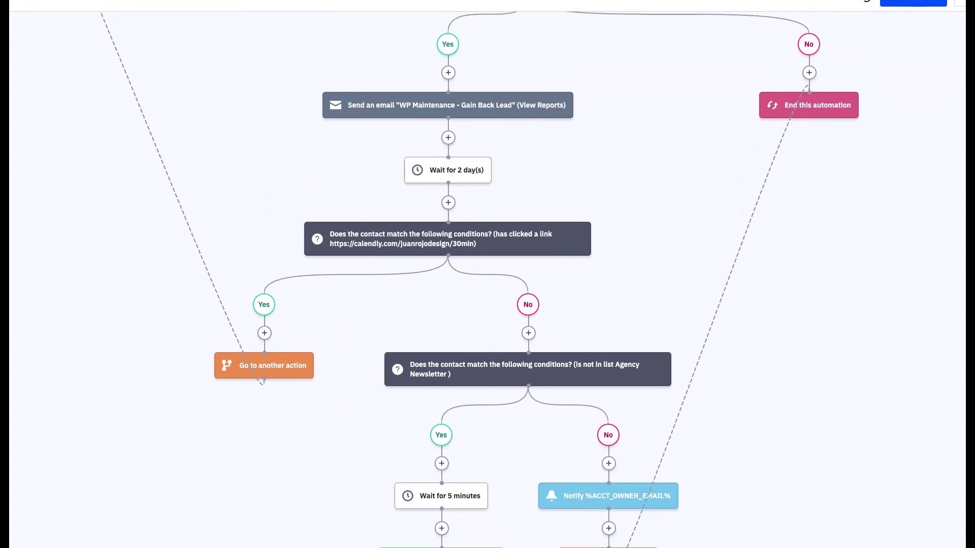
scroll(488, 274, up, 1)
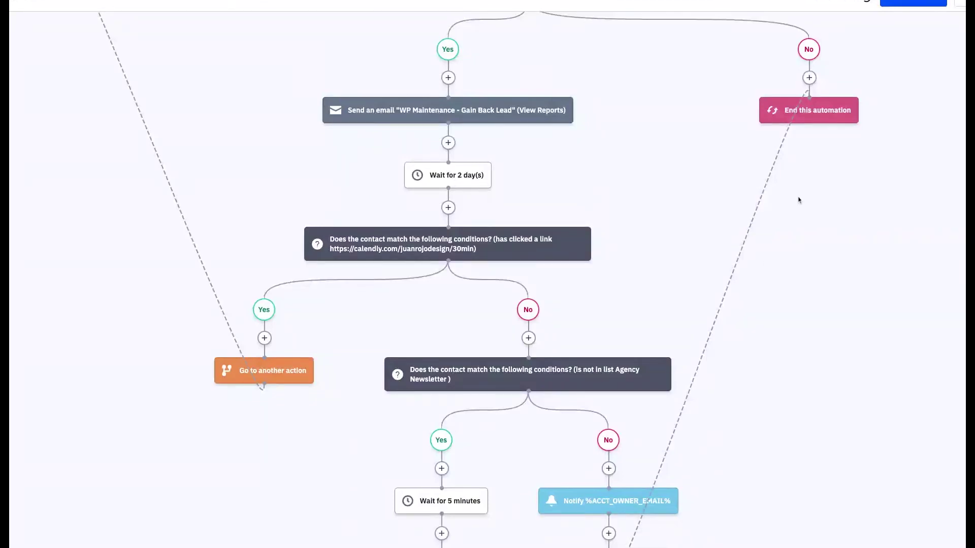
mouse_move(823, 111)
scroll(570, 275, left, 1)
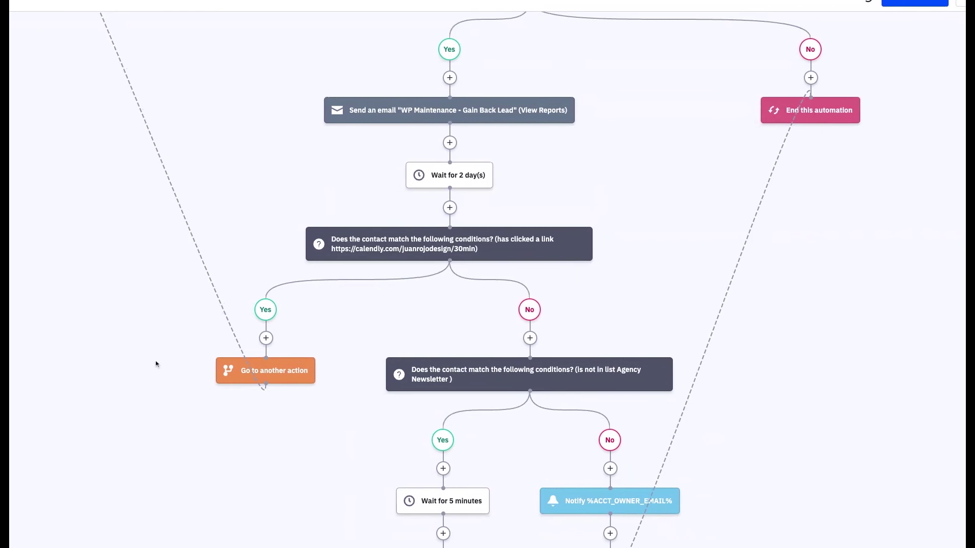
scroll(156, 363, up, 1)
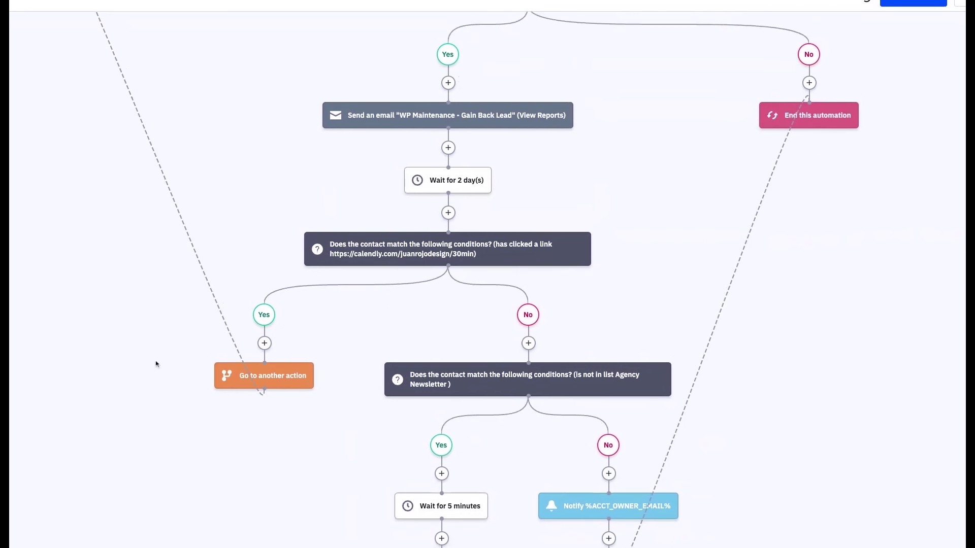
scroll(156, 364, up, 5)
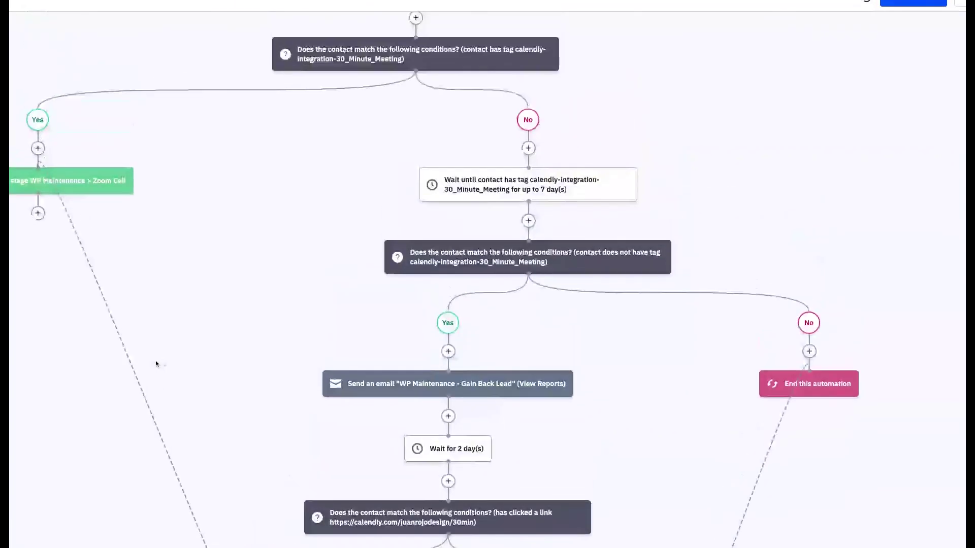
scroll(156, 364, up, 1)
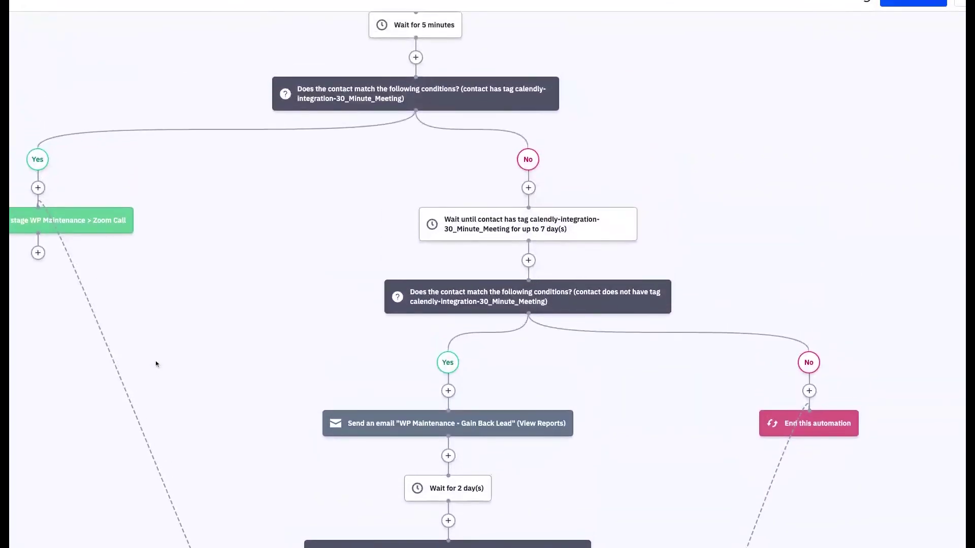
scroll(156, 364, up, 1)
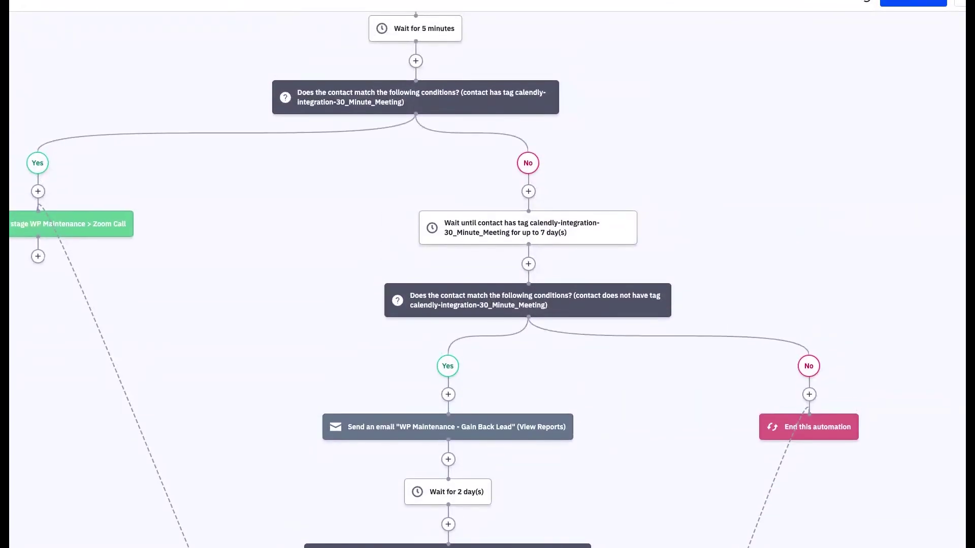
scroll(173, 389, down, 9)
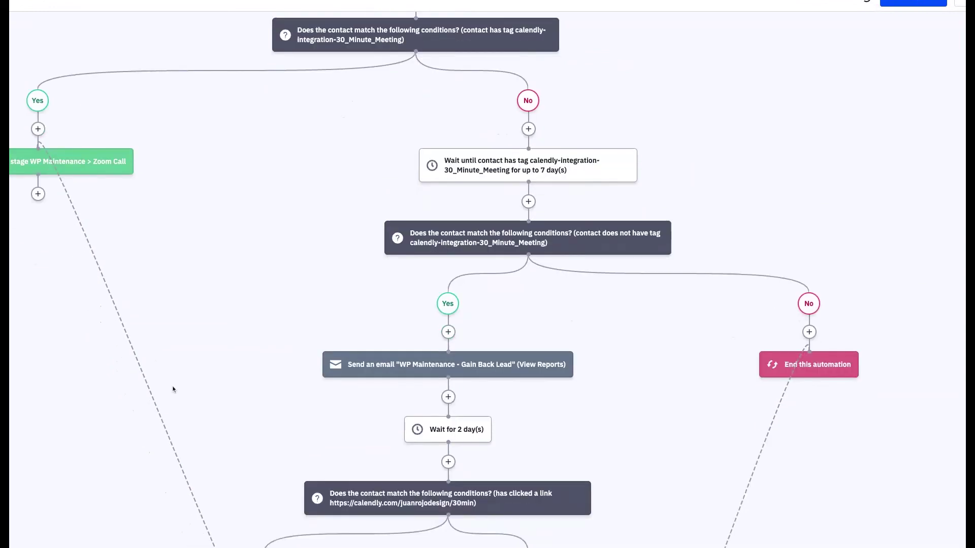
scroll(172, 389, down, 1)
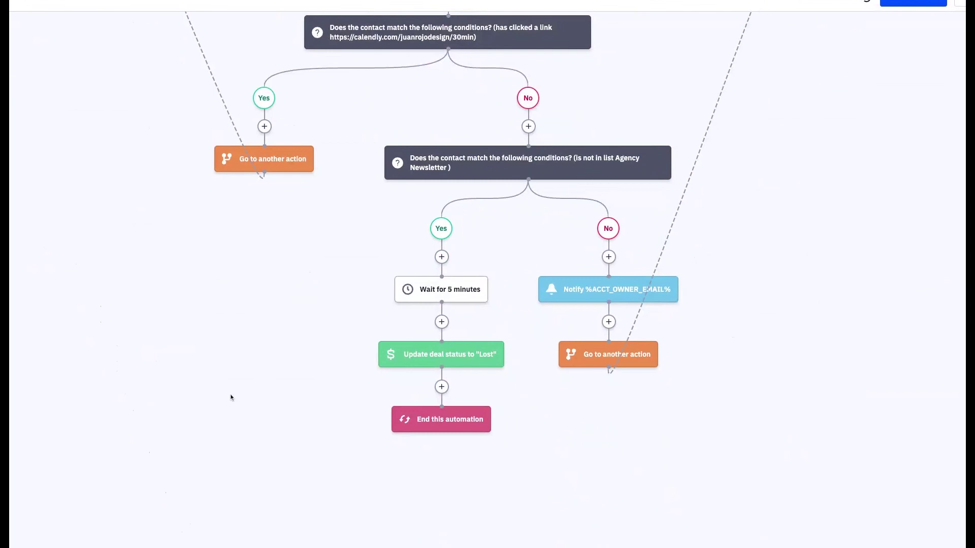
scroll(230, 397, up, 2)
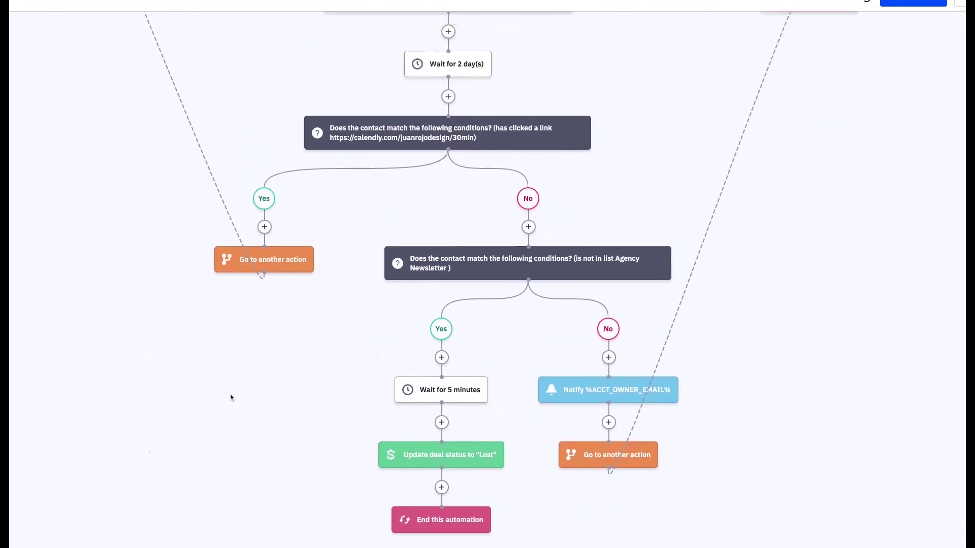
scroll(231, 397, up, 2)
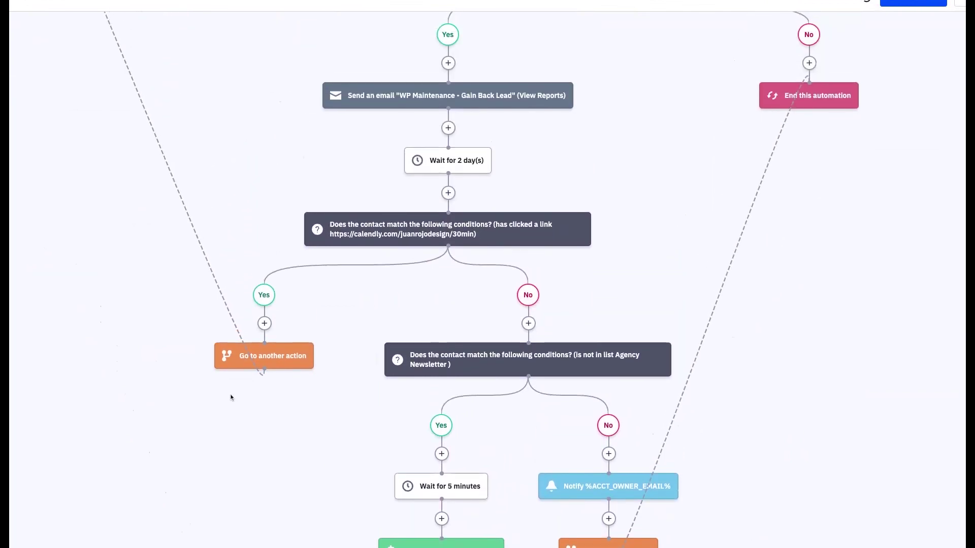
scroll(231, 397, up, 1)
mouse_move(472, 264)
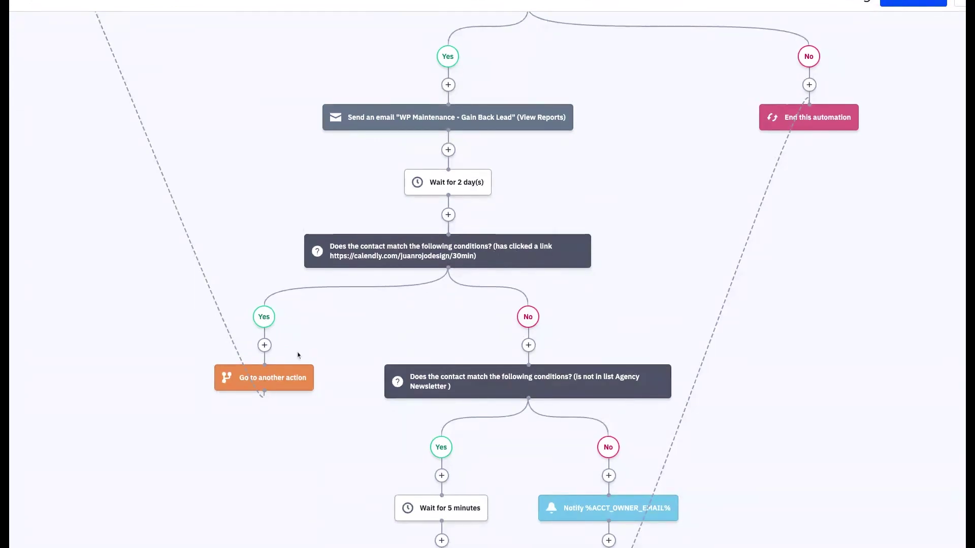
mouse_move(269, 368)
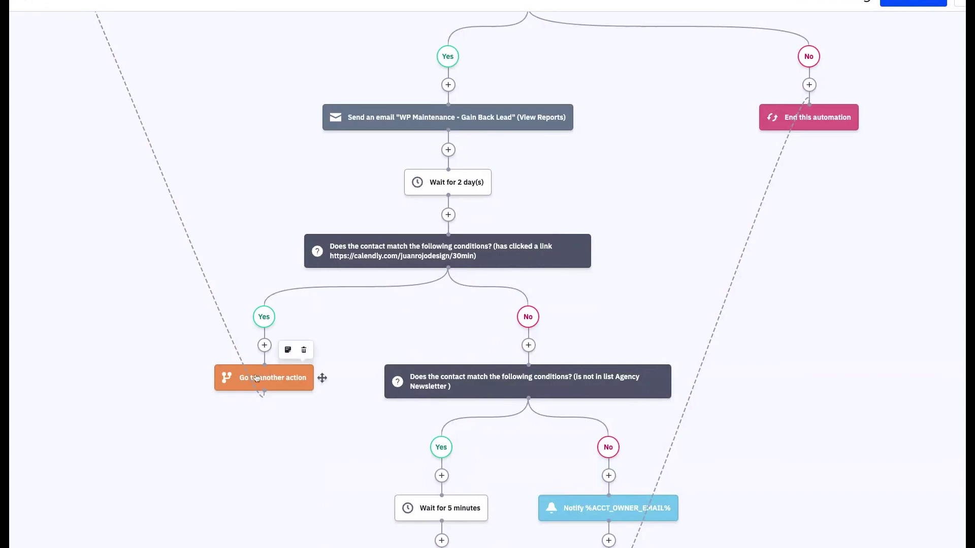
scroll(194, 330, up, 3)
scroll(193, 330, up, 4)
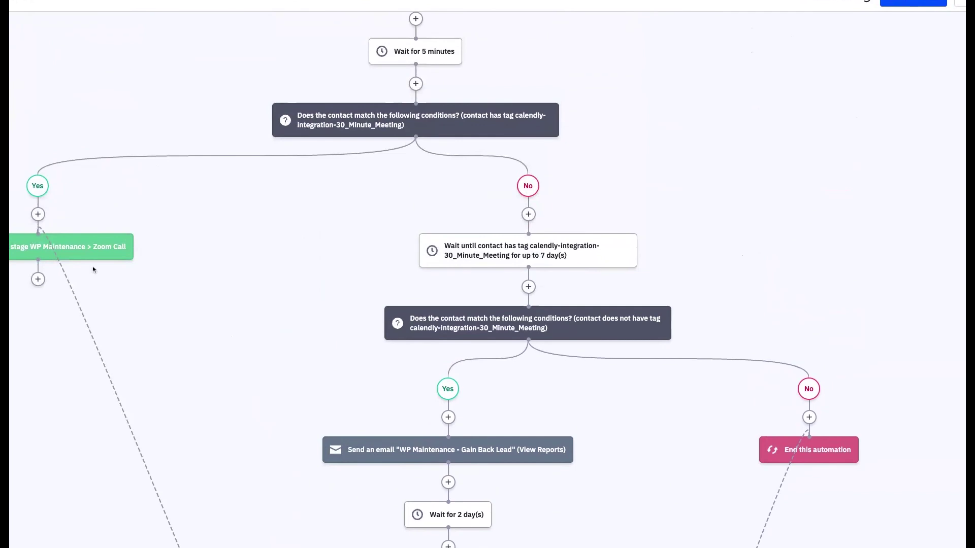
mouse_move(79, 251)
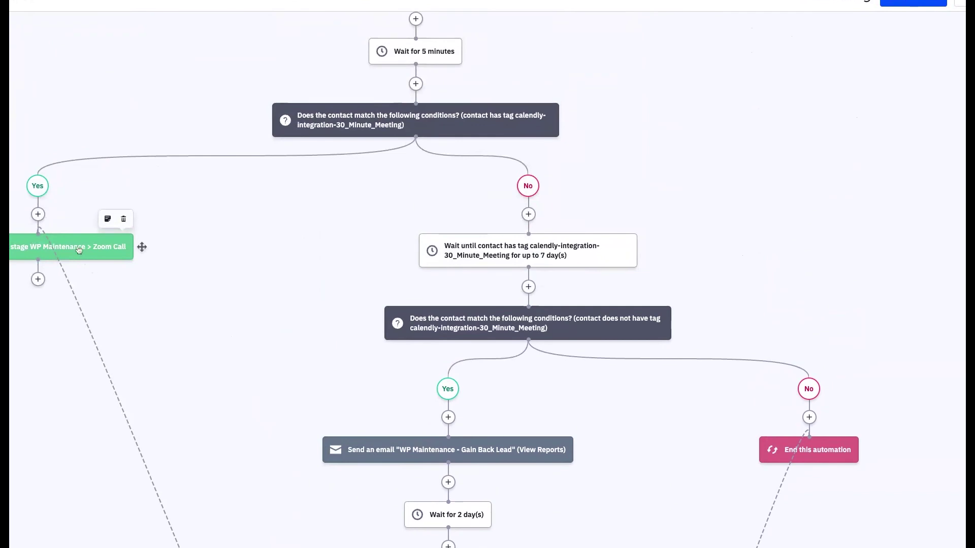